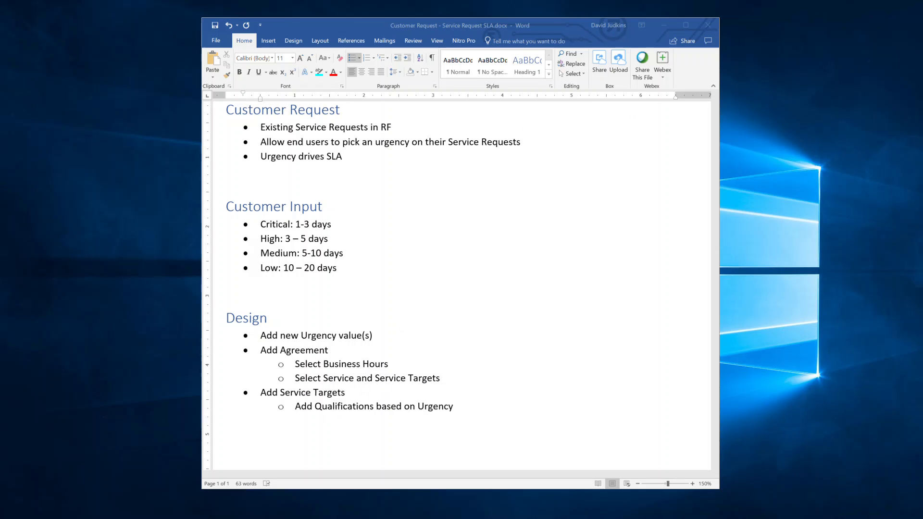
Switch to the Remedyforce Administration window, examine the CRITICAL record in the Urgencies list and close the record.
drag(922, 68, 443, 11)
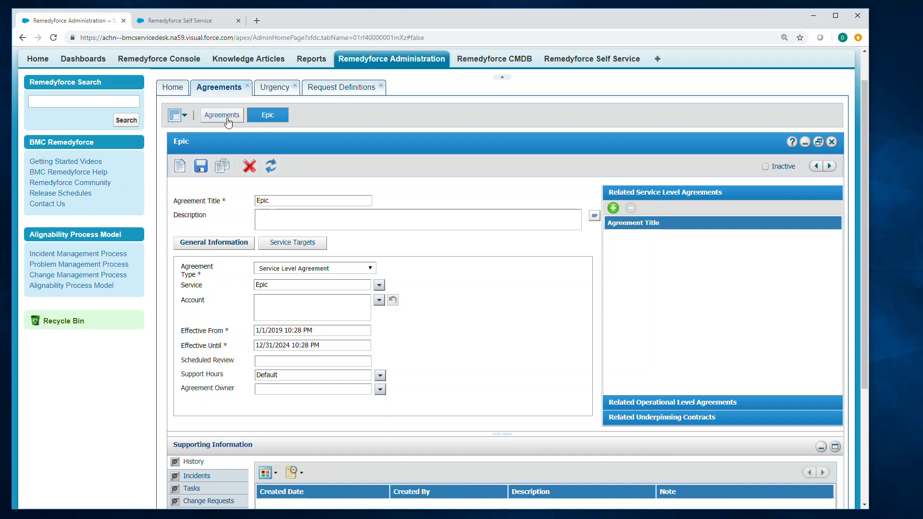
click(278, 89)
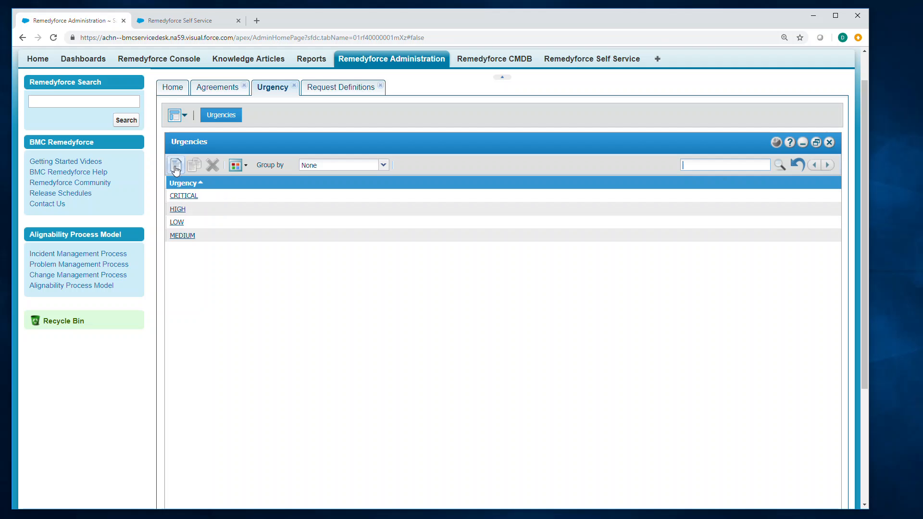
click(185, 196)
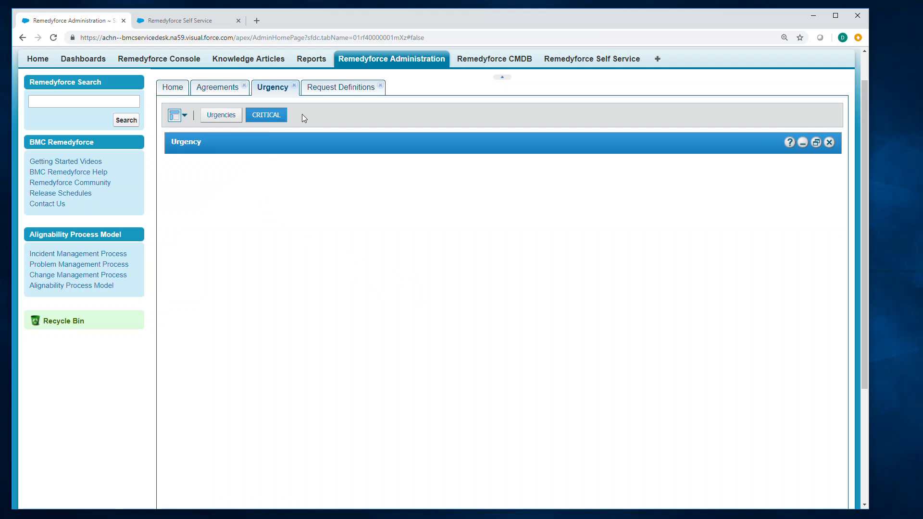
click(207, 119)
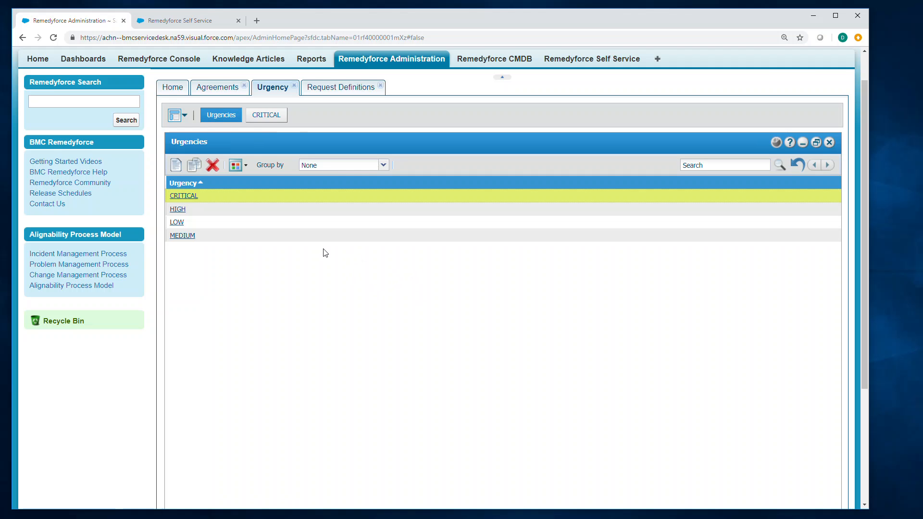
click(265, 118)
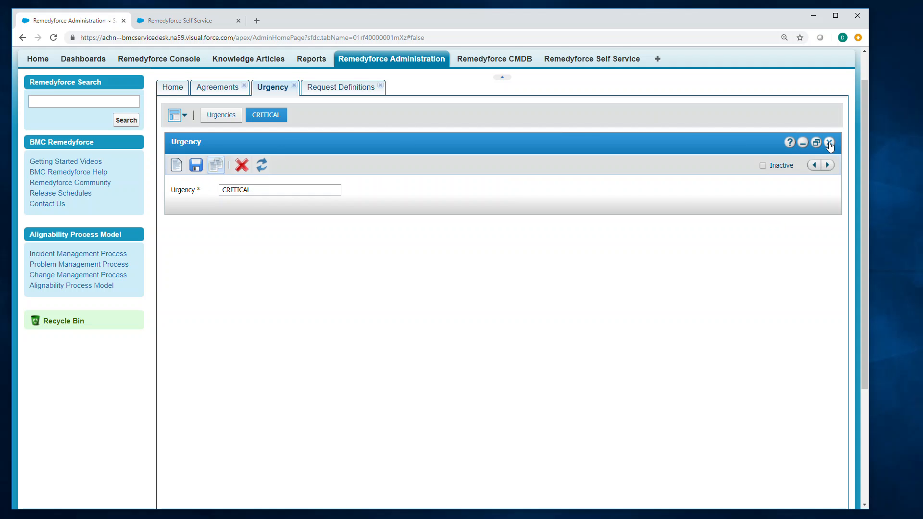
click(829, 143)
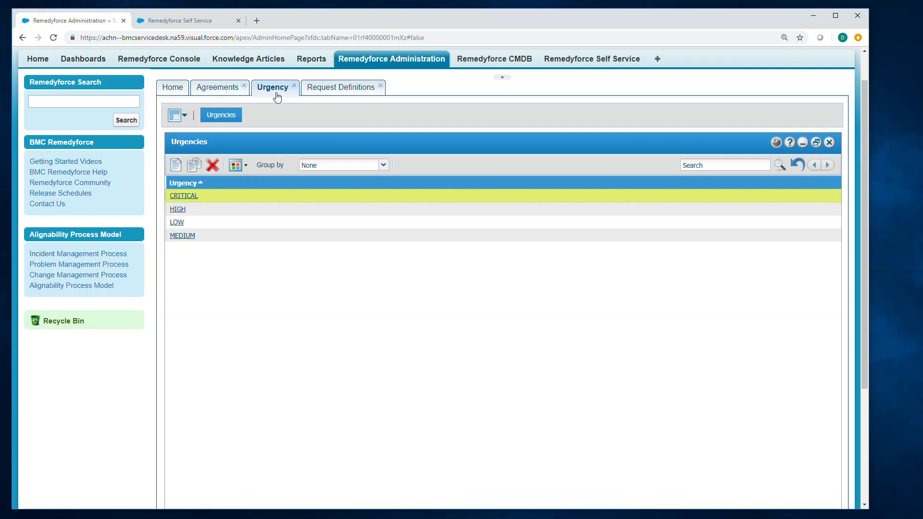
In the Care Everywhere request definition, start a new request input with response type Lookup on the Urgency (BMCServiceDesk) object.
click(335, 92)
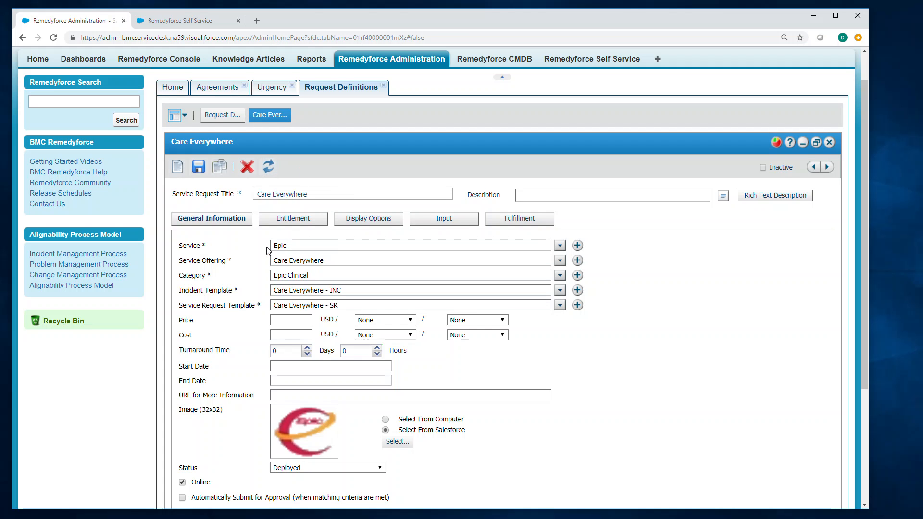
click(431, 222)
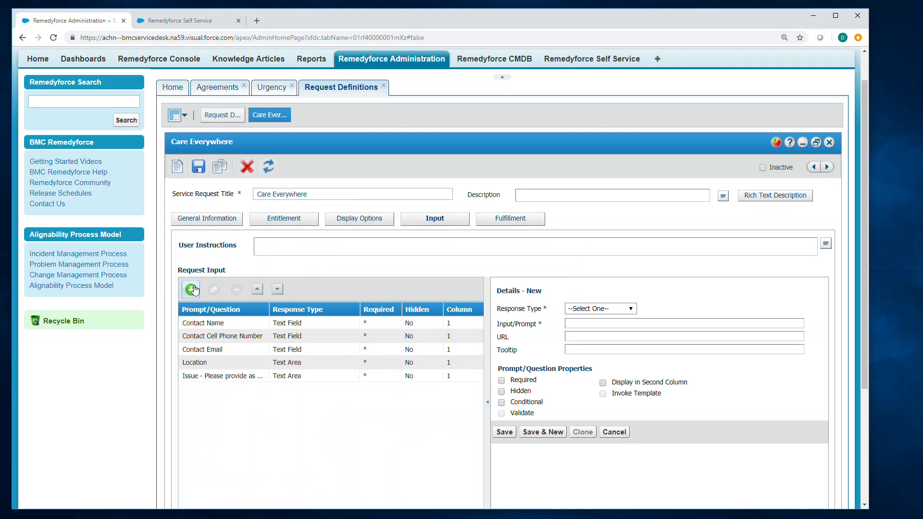
click(291, 329)
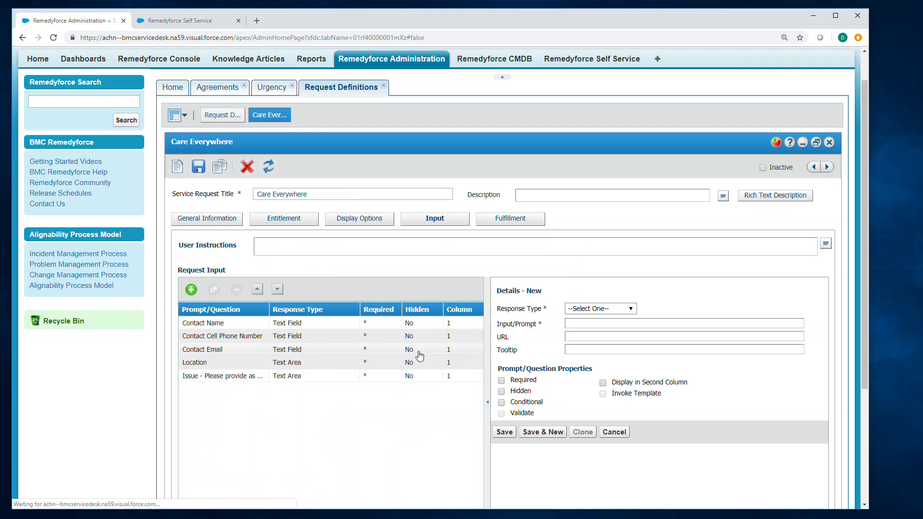
click(630, 311)
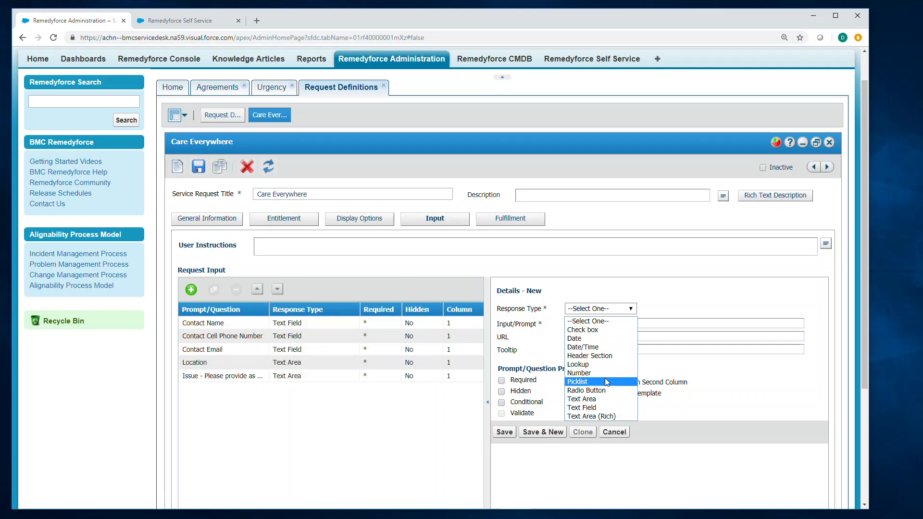
click(608, 366)
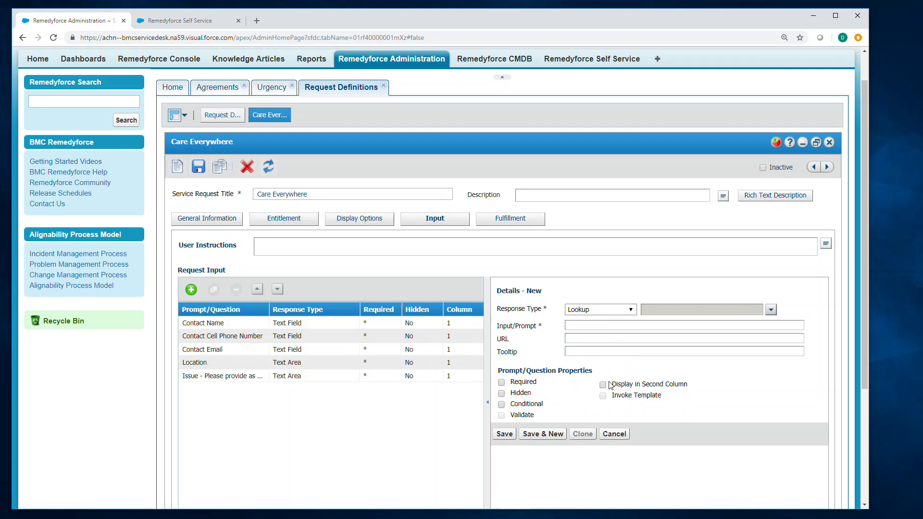
click(772, 311)
drag(736, 354, 735, 390)
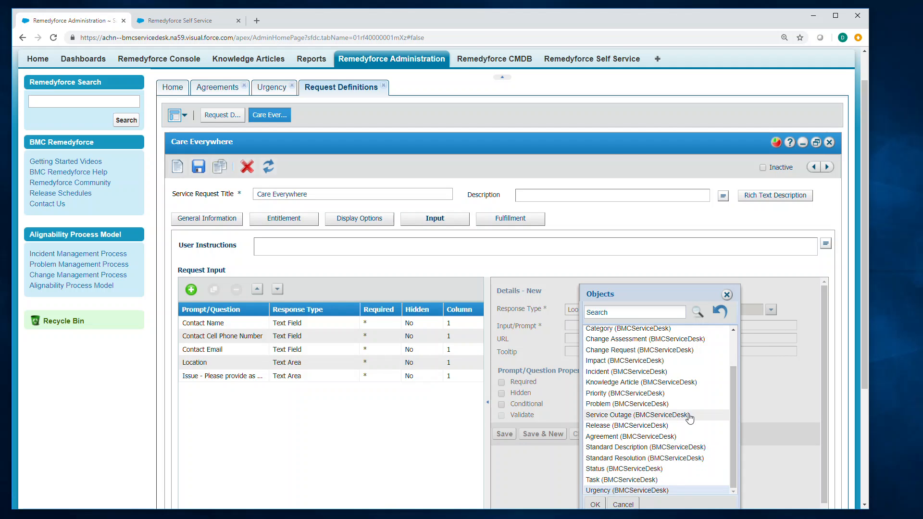
double_click(601, 490)
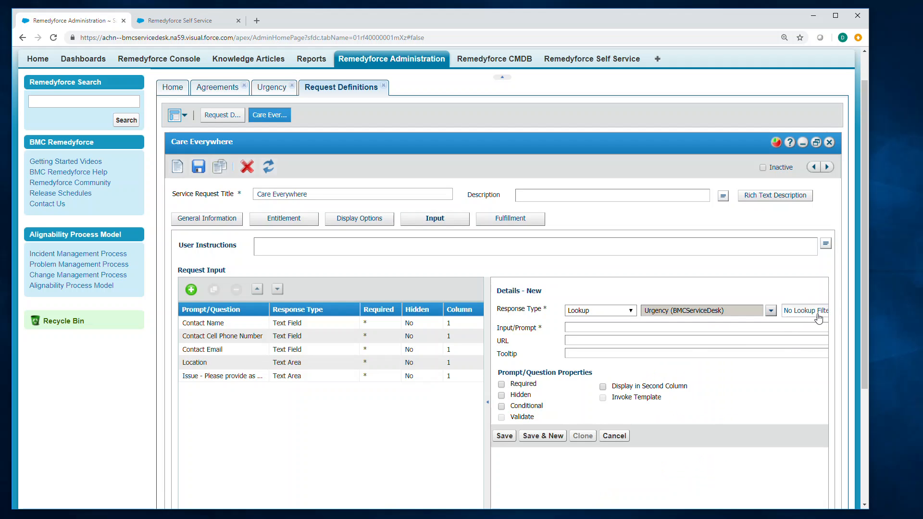
Give the new lookup input the prompt "Urgency of Request", make it required and save it.
drag(870, 295, 903, 296)
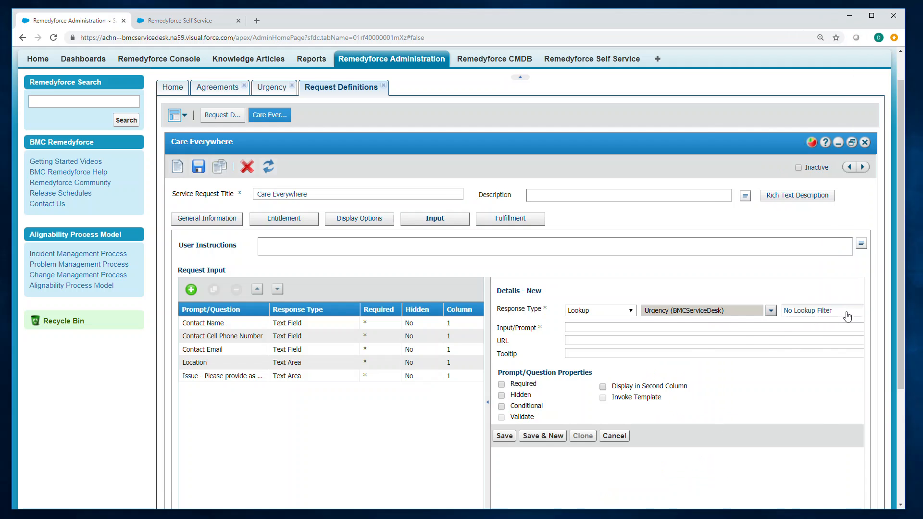
click(847, 316)
click(845, 302)
click(593, 328)
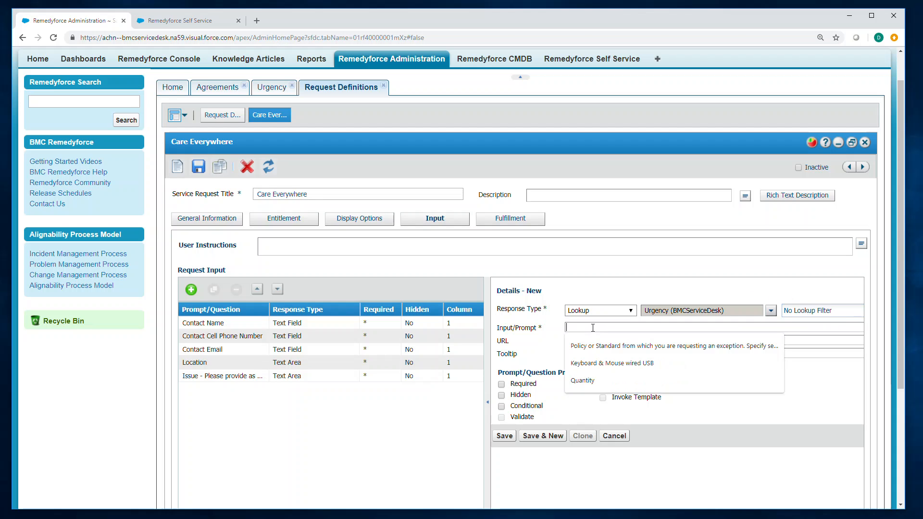
text(Ur)
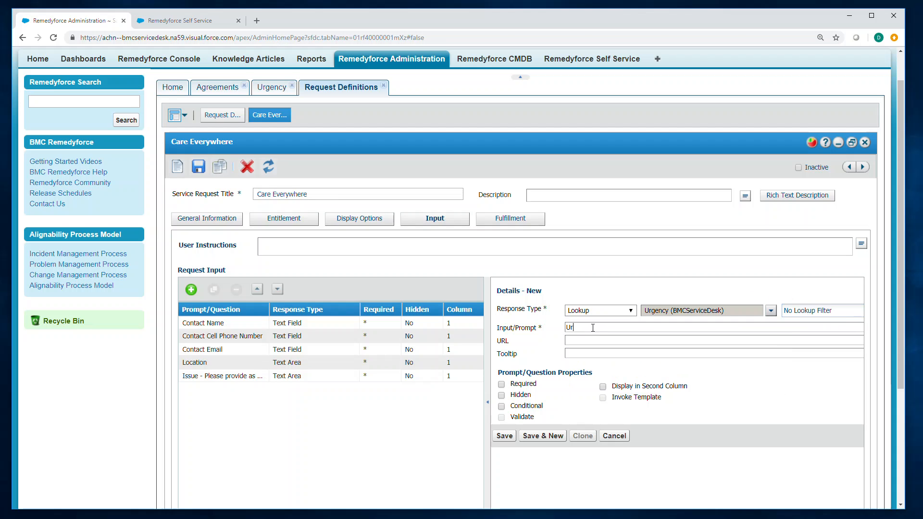
text(gency Df Request)
click(502, 384)
click(505, 435)
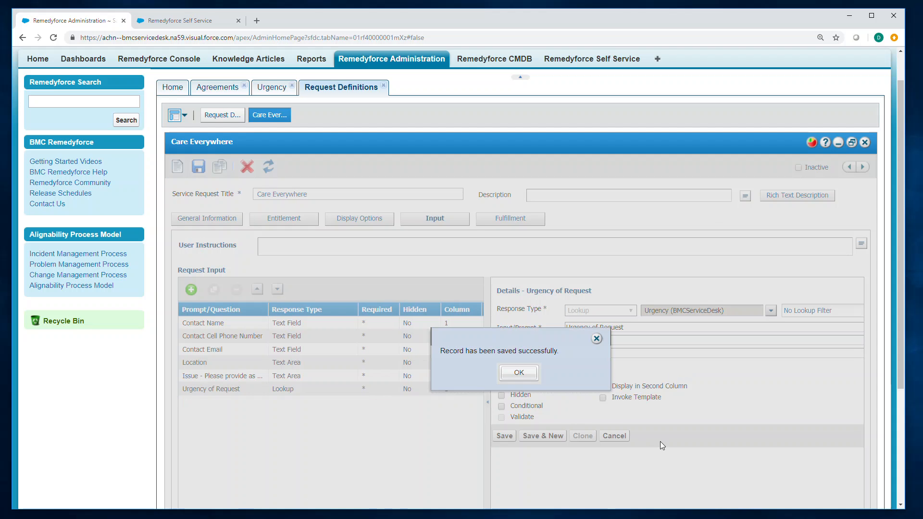
click(519, 374)
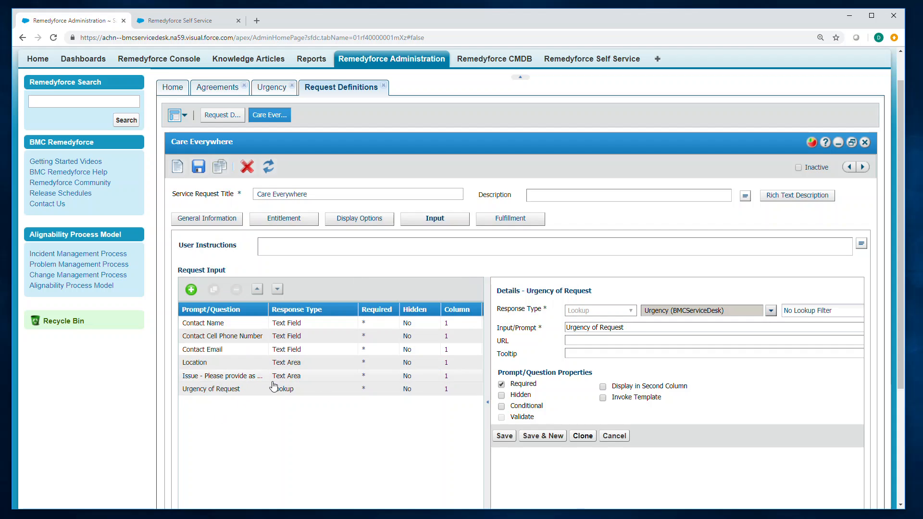
Move the Urgency of Request prompt to the start of the request input list and save the Care Everywhere definition.
click(259, 389)
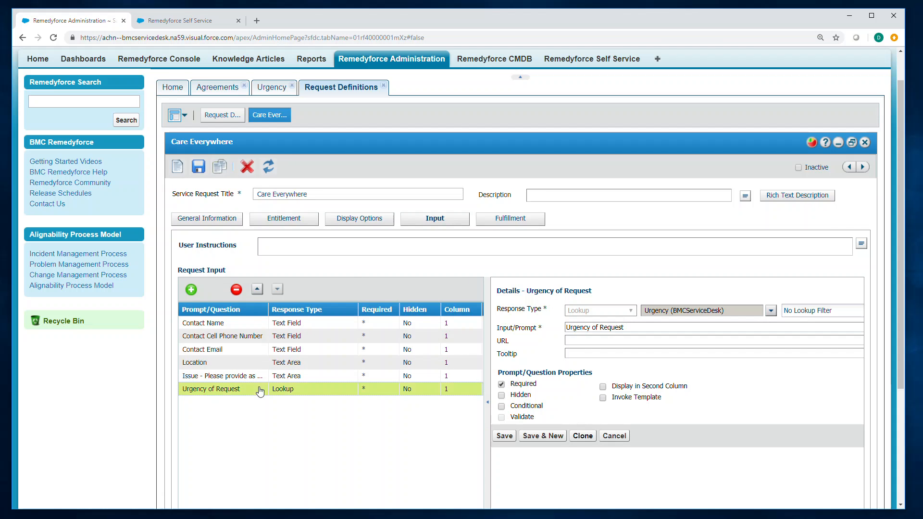
click(257, 289)
click(257, 289)
click(257, 289)
click(257, 289)
click(258, 289)
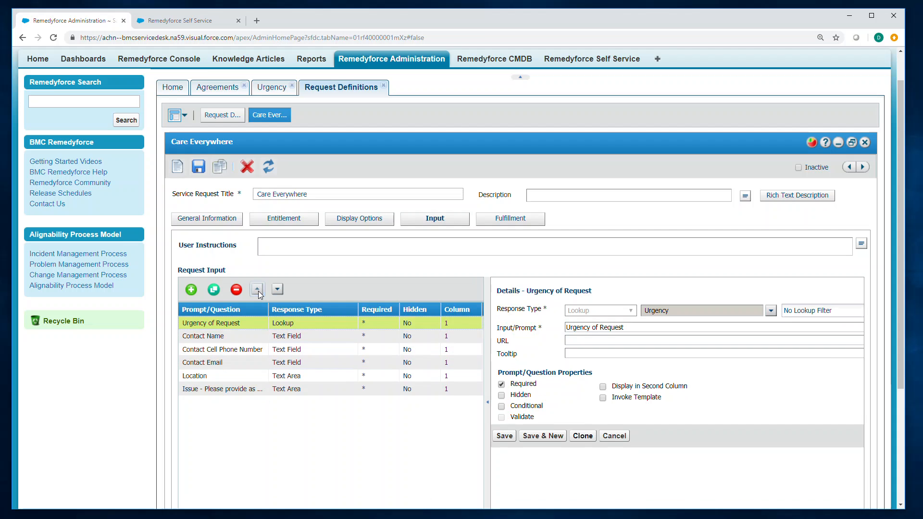
click(198, 166)
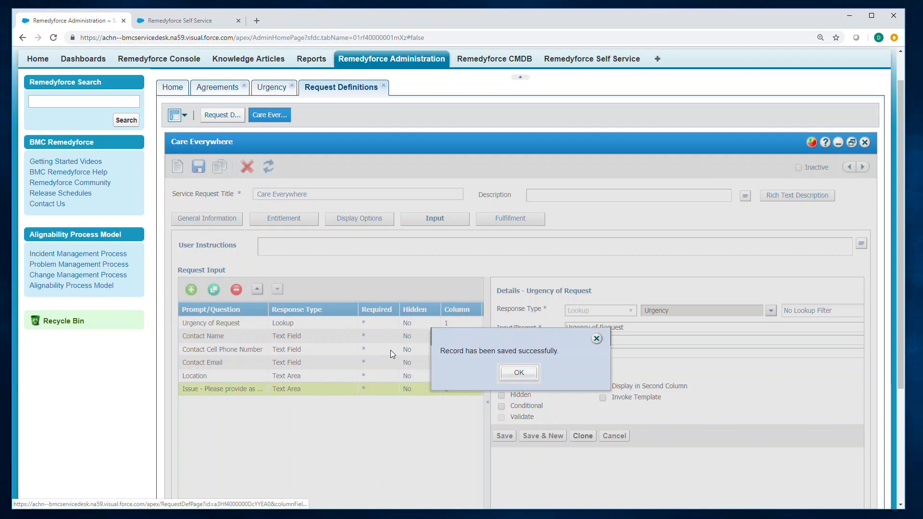
click(519, 373)
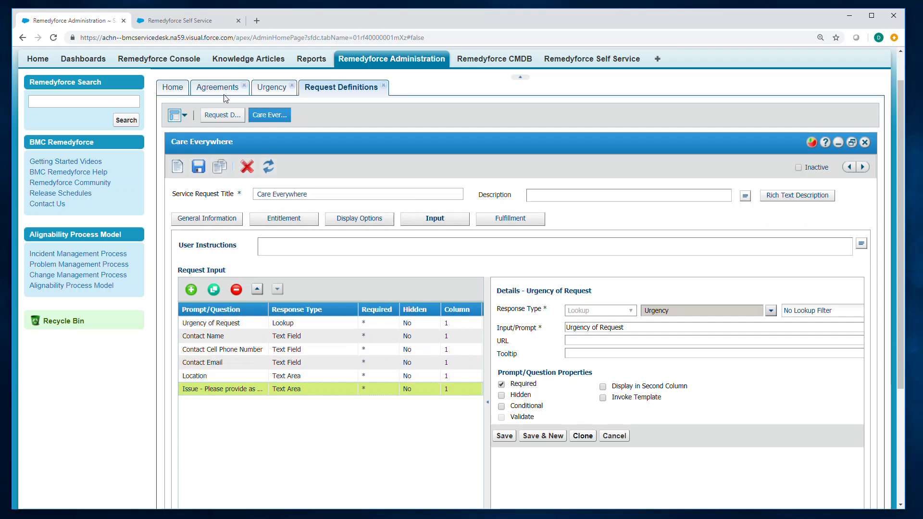
Switch to Remedyforce Self Service, check the Urgency of Request choices in the Care Everywhere form and close the form.
click(197, 24)
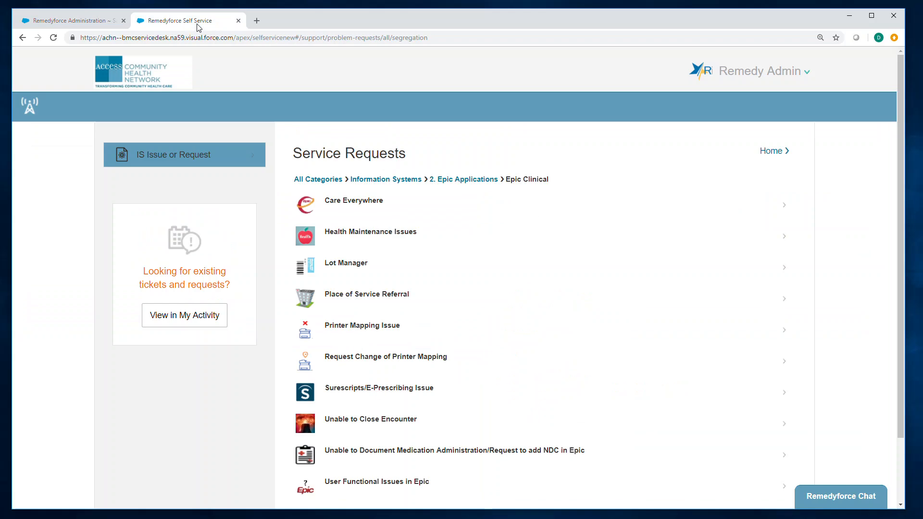
click(361, 207)
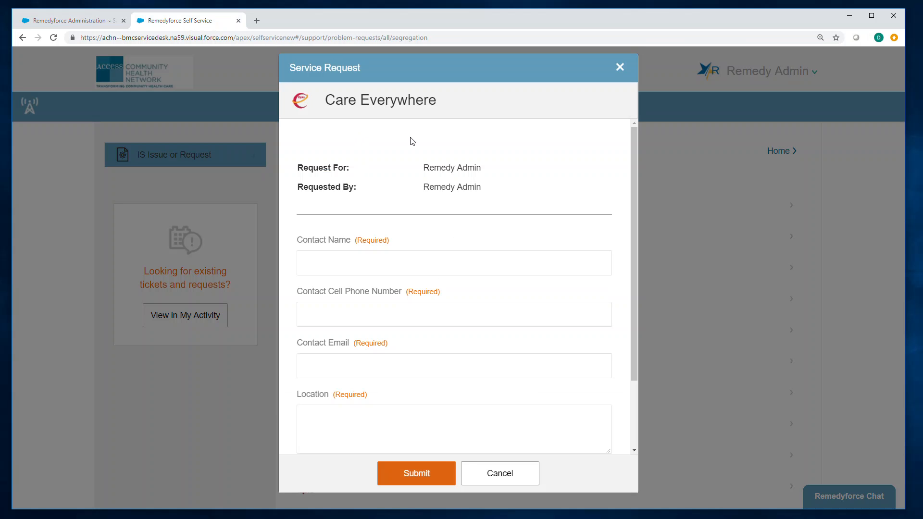
click(364, 250)
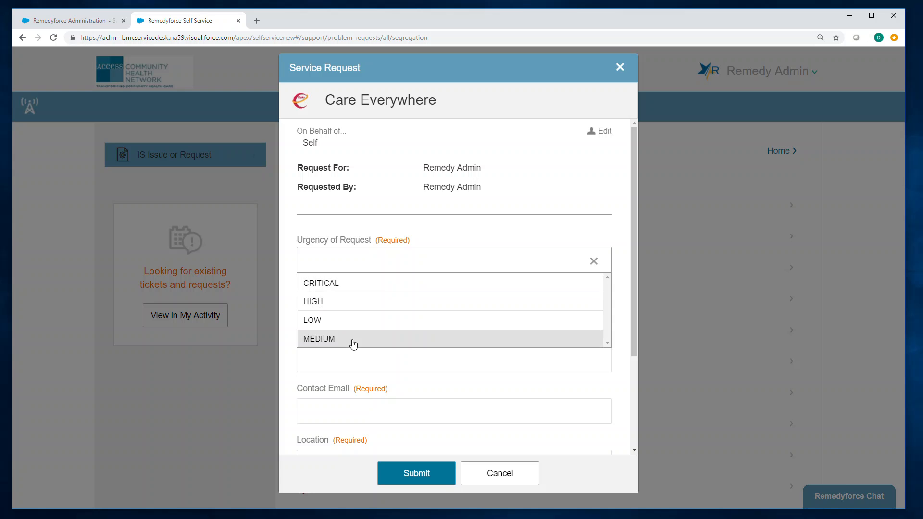
click(620, 67)
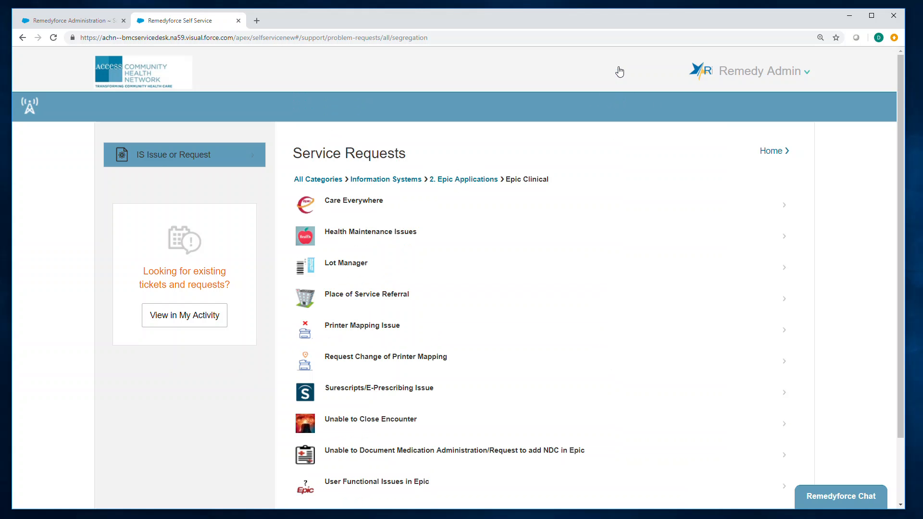
Return to Remedyforce Administration and compare the Urgencies list with the Care Everywhere request inputs.
click(91, 22)
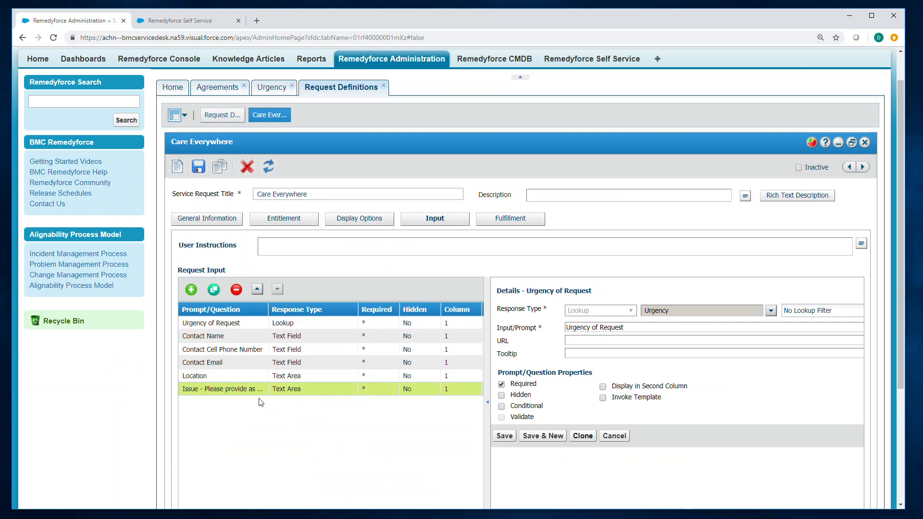
click(277, 93)
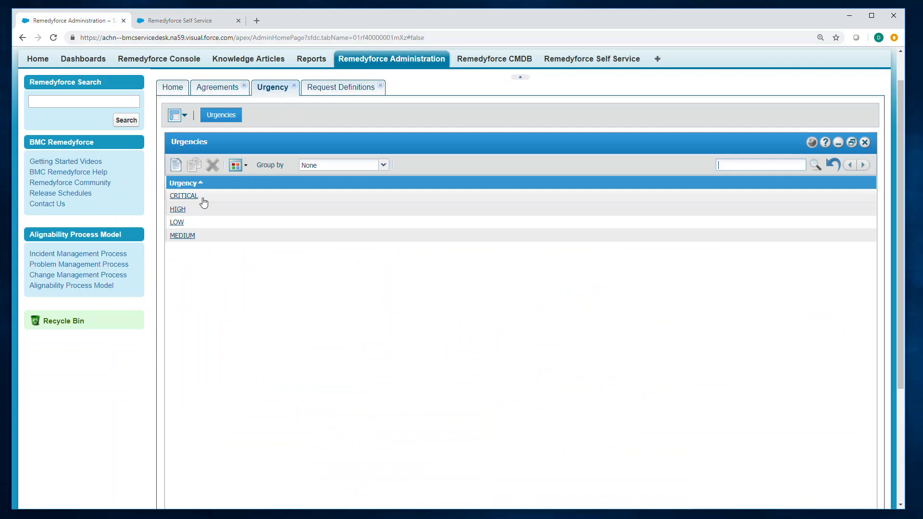
click(343, 88)
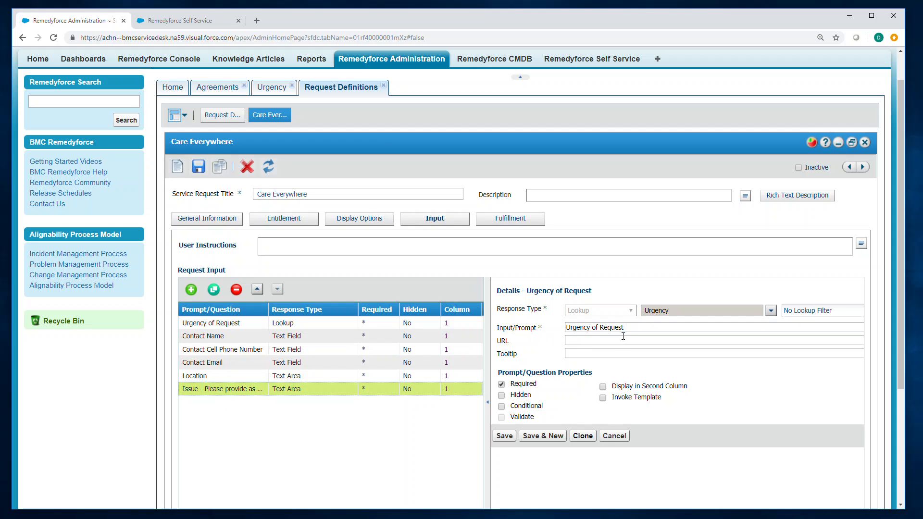
Set the Epic agreement's support hours to 9-5 (Central US) and save the agreement.
click(219, 88)
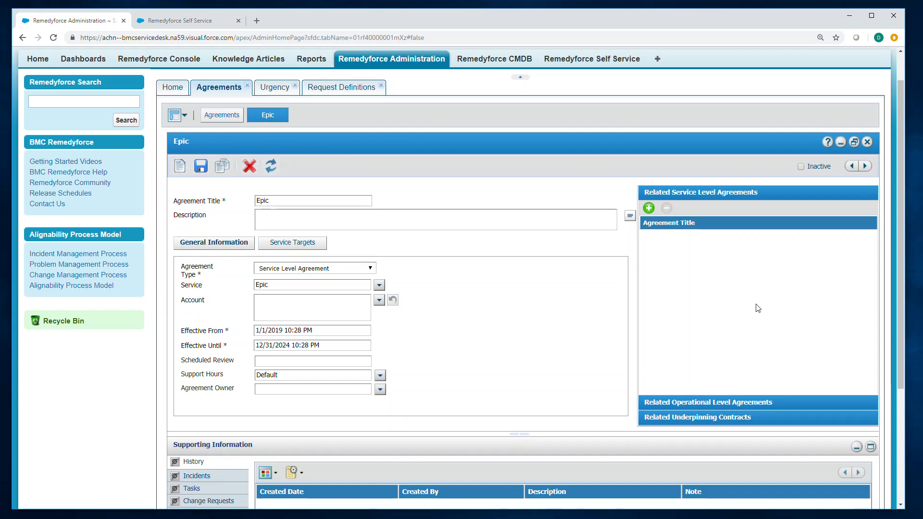
click(230, 117)
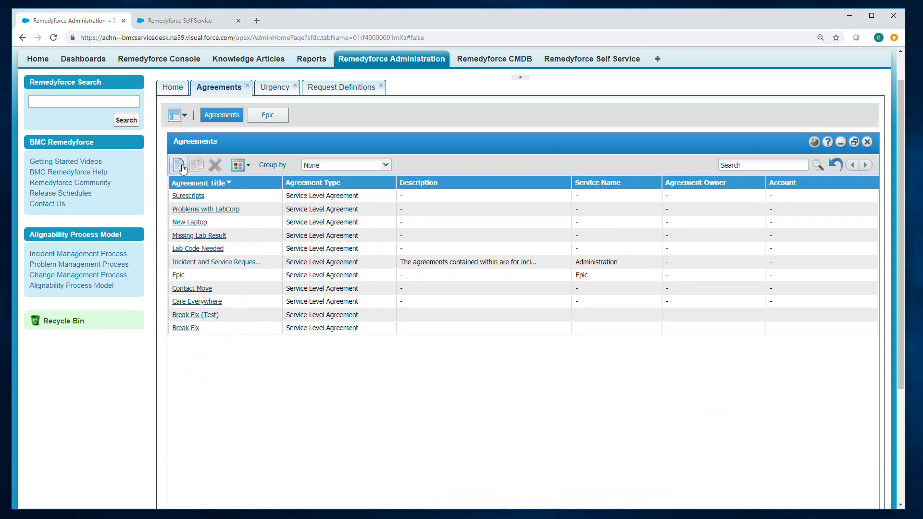
click(280, 117)
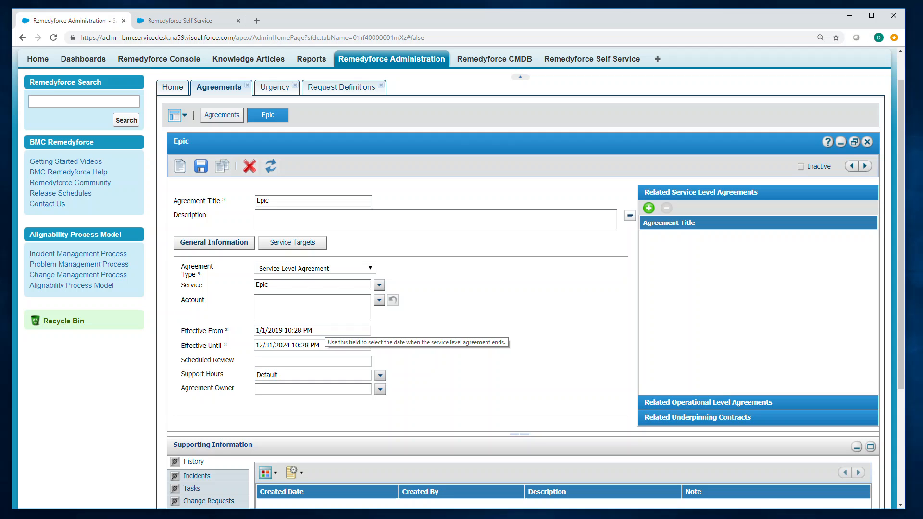
click(379, 376)
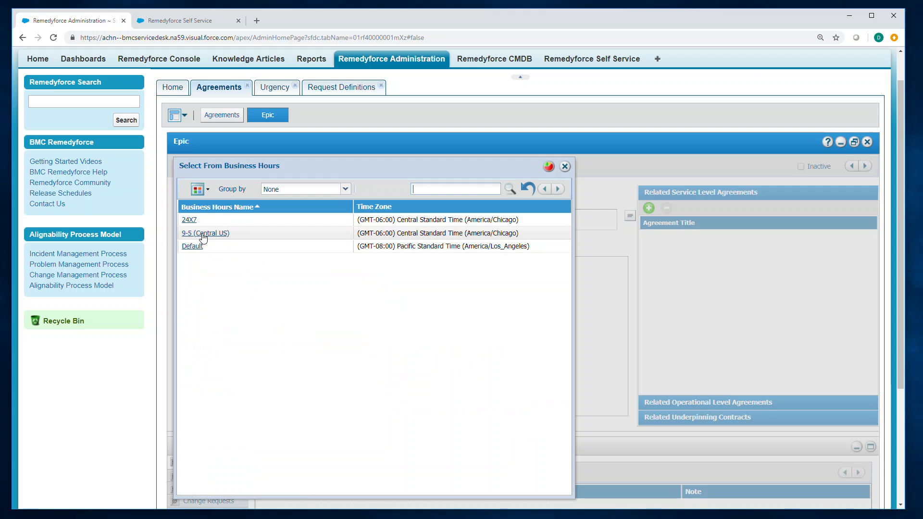
click(206, 234)
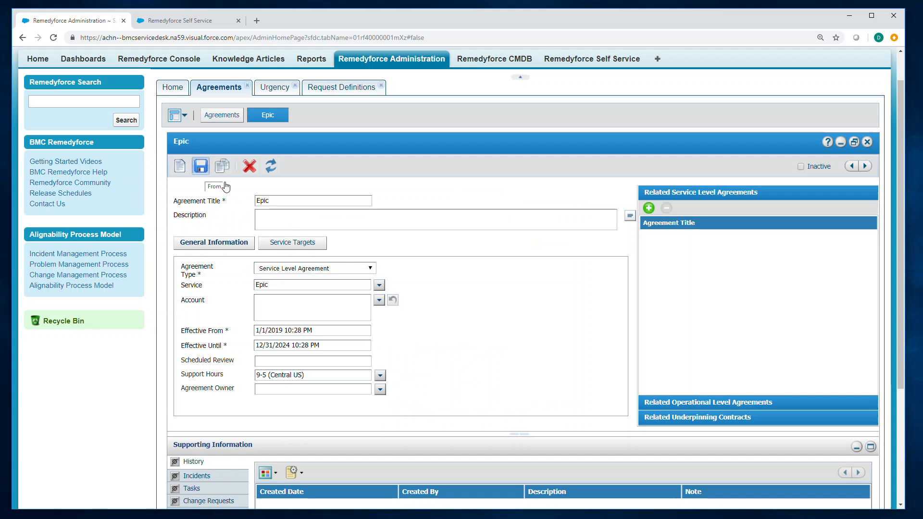
click(201, 166)
click(521, 374)
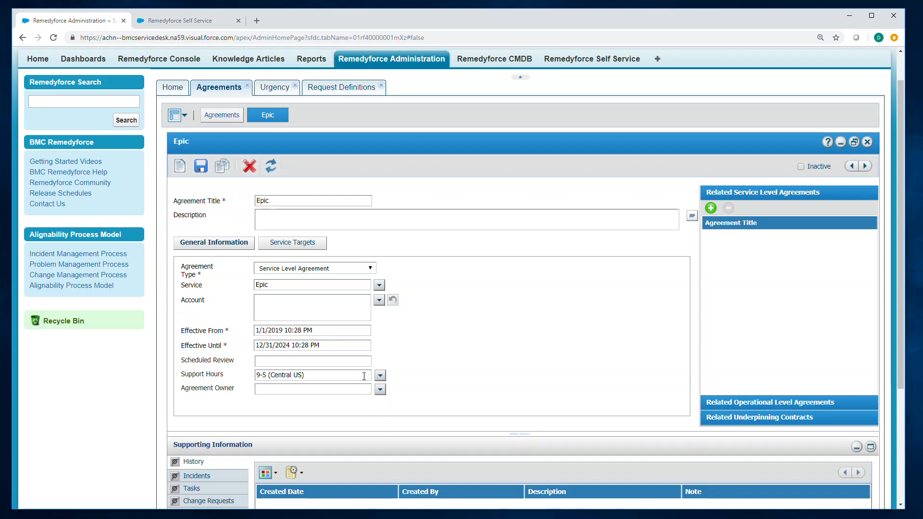
Open the Epic agreement's service targets and set the Critical target's support hours to 9-5 (Central US).
click(322, 246)
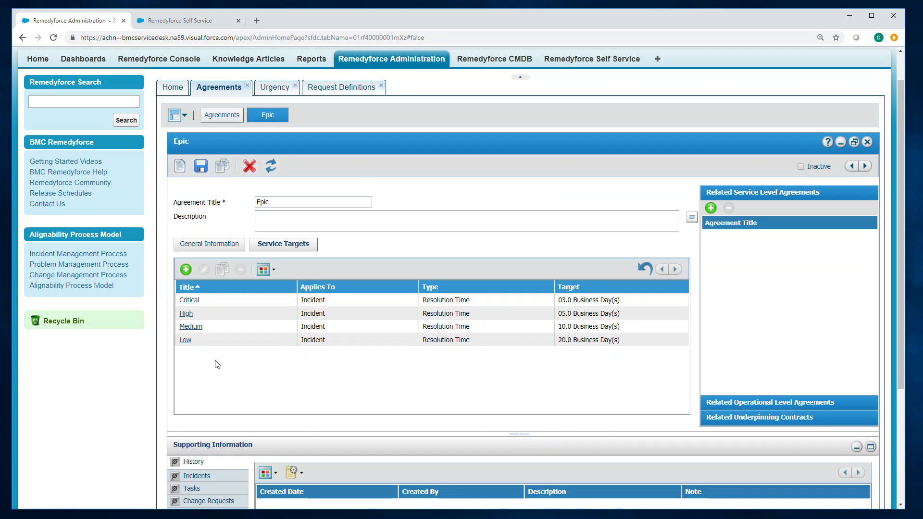
click(189, 300)
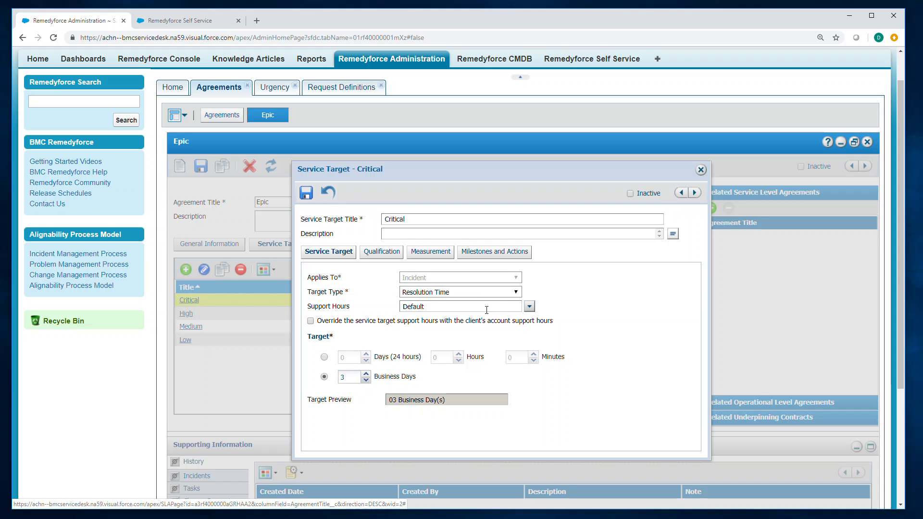
click(529, 308)
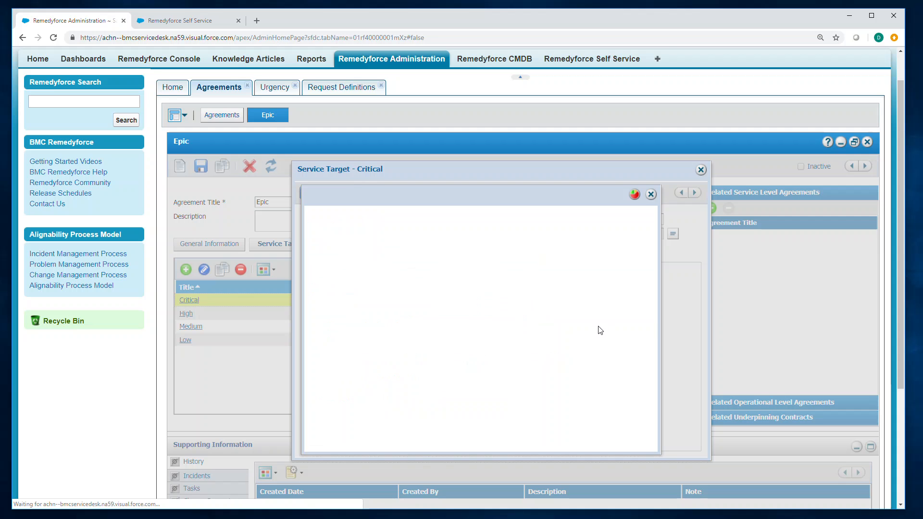
click(342, 262)
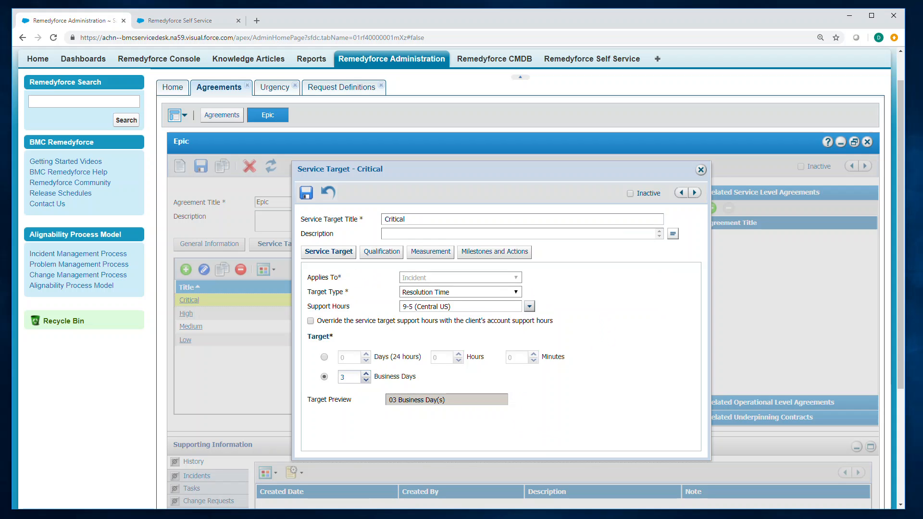
Switch to the Word document and check the day range required for Critical under Customer Input.
key(alt+Tab)
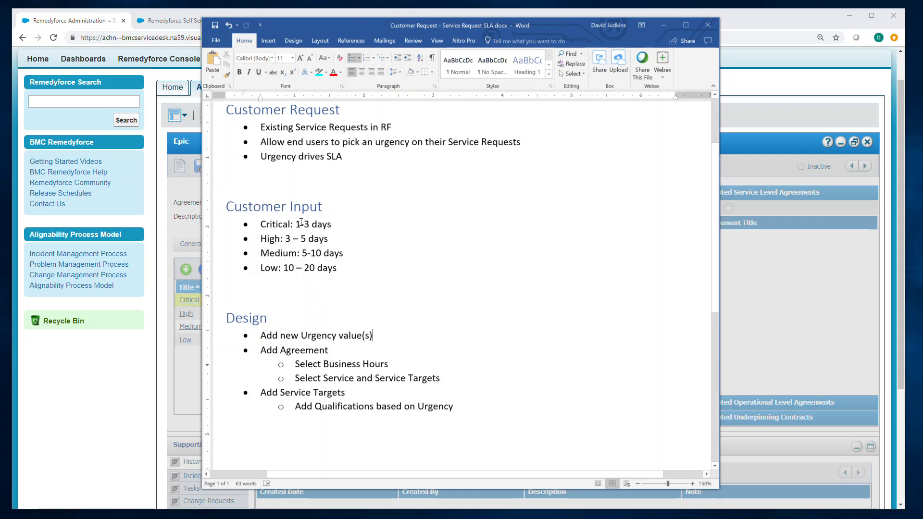
drag(304, 224, 312, 224)
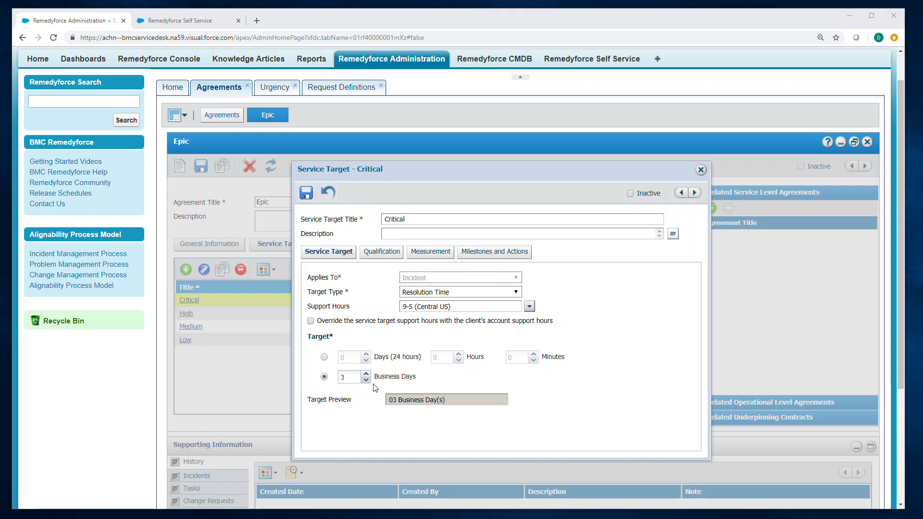
Return to Remedyforce, review the Critical target's milestones, target settings and urgency qualification, and close it, discarding changes.
click(499, 253)
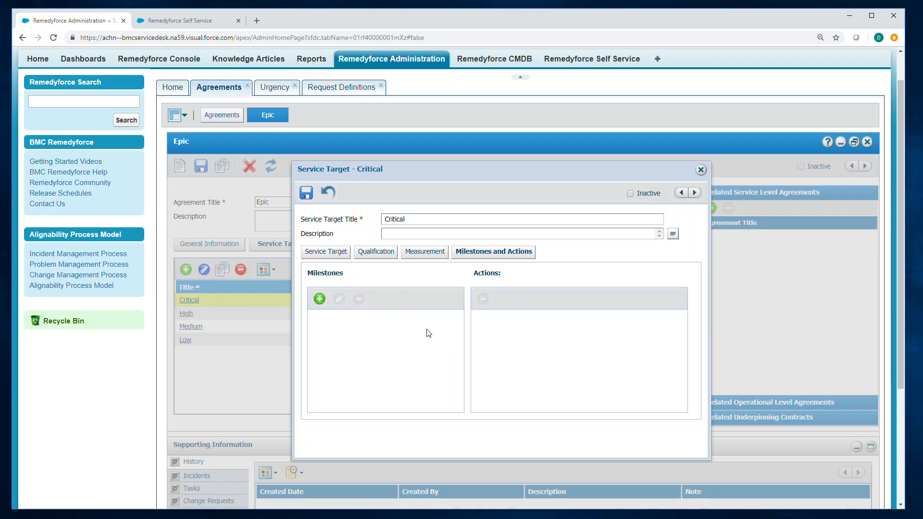
click(345, 260)
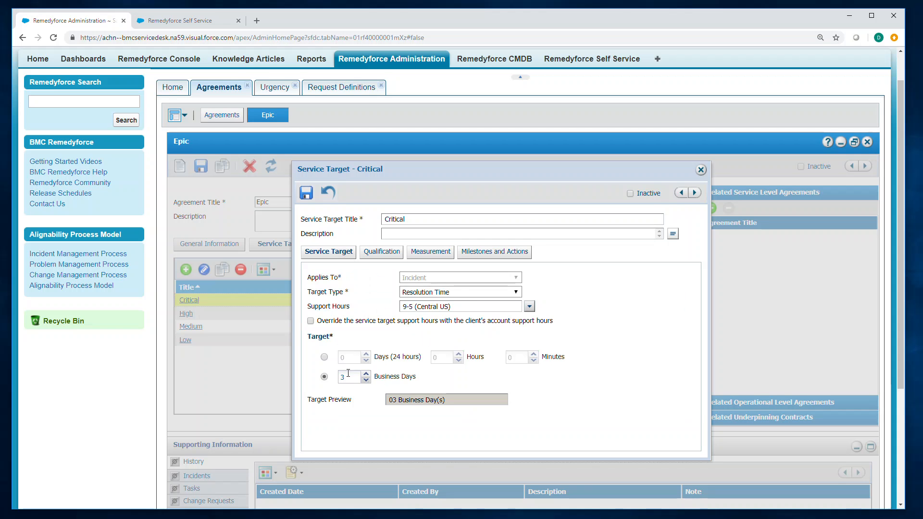
click(388, 250)
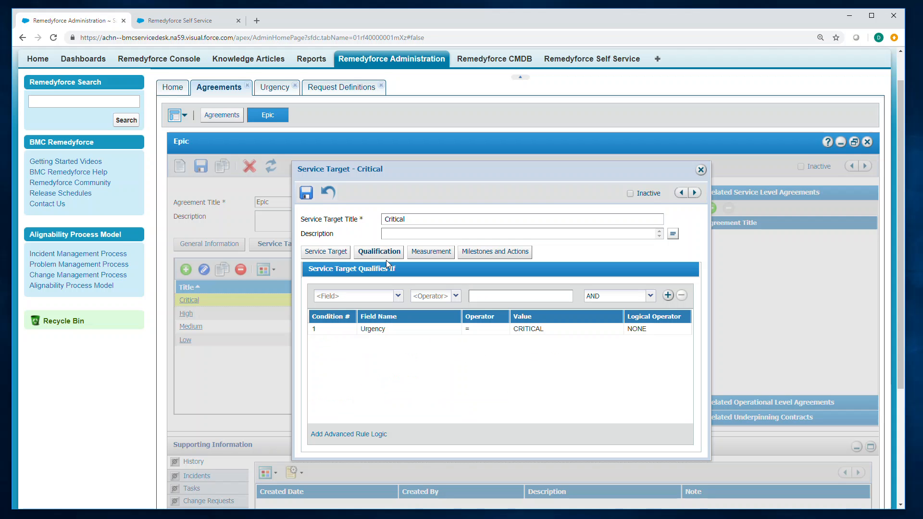
click(425, 331)
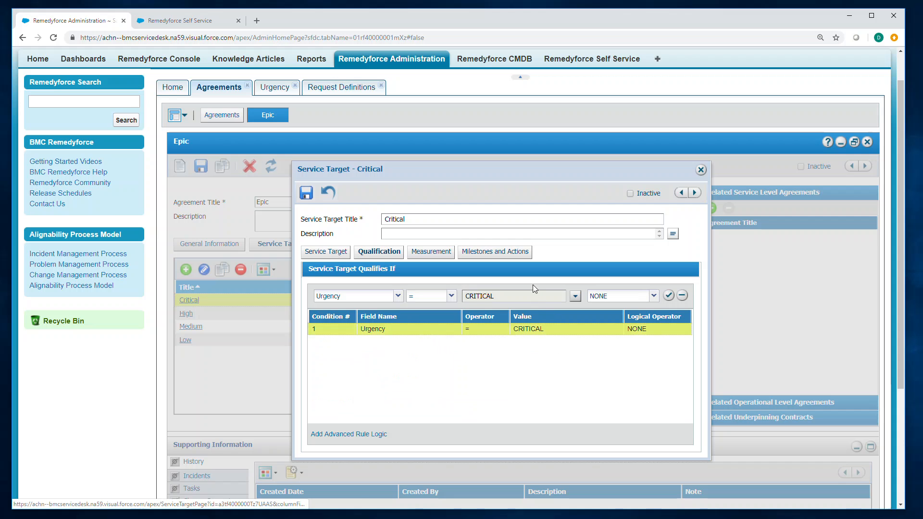
click(336, 252)
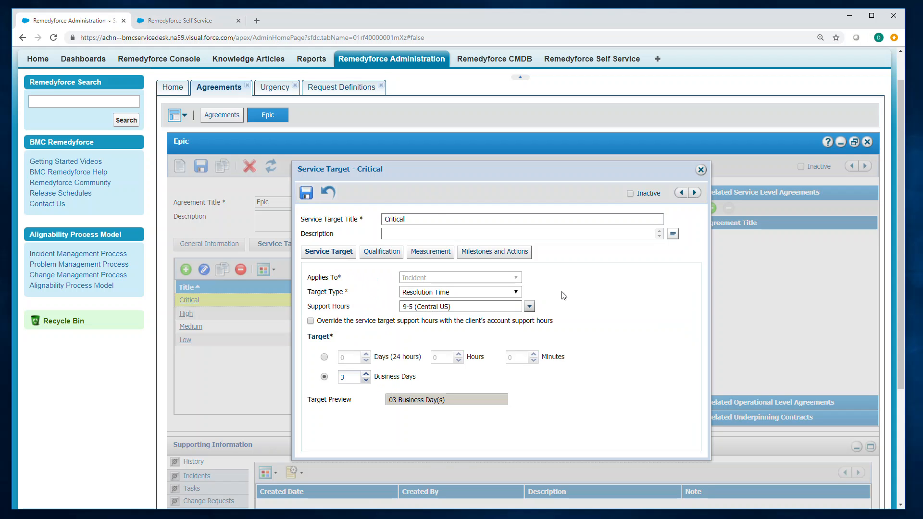
click(377, 252)
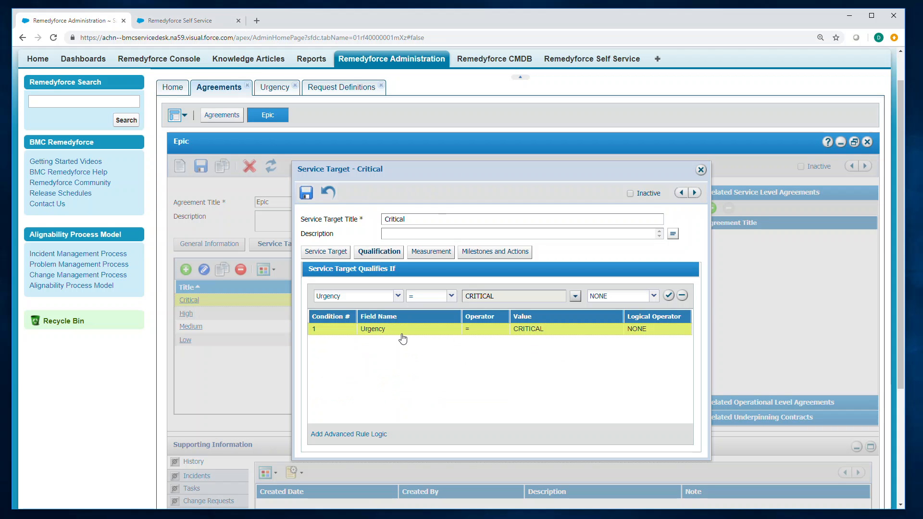
click(340, 254)
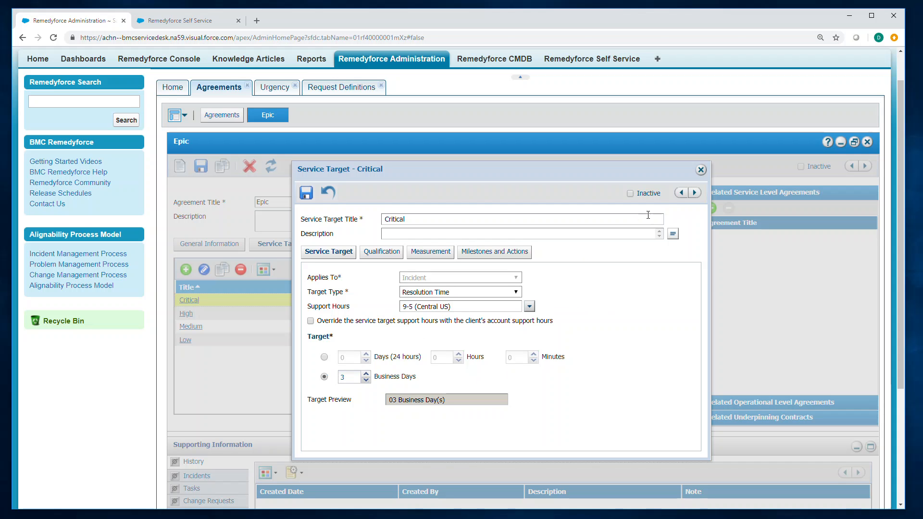
click(702, 170)
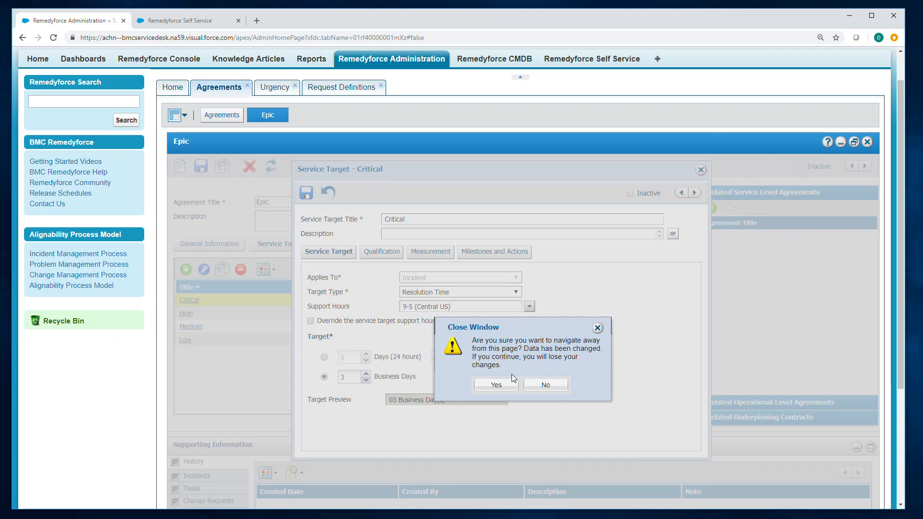
click(497, 385)
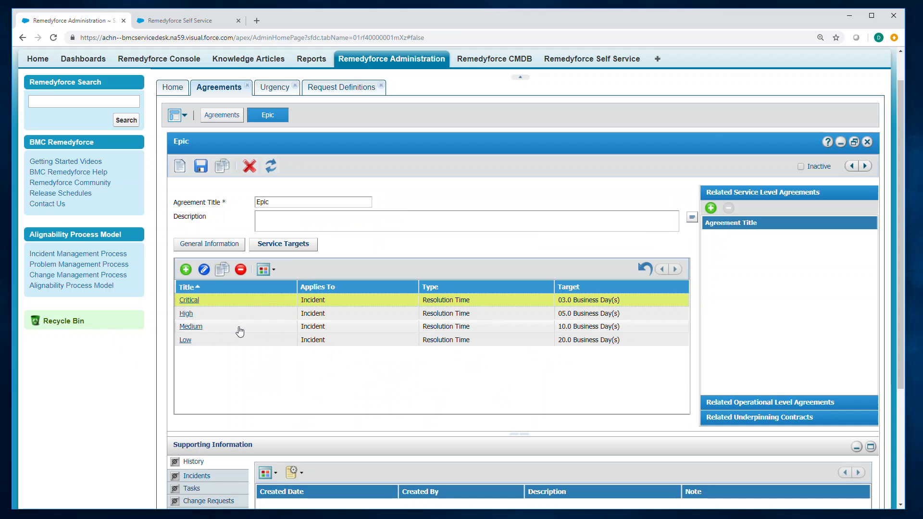
Set the High service target's support hours to 9-5 (Central US) and save the target.
click(189, 314)
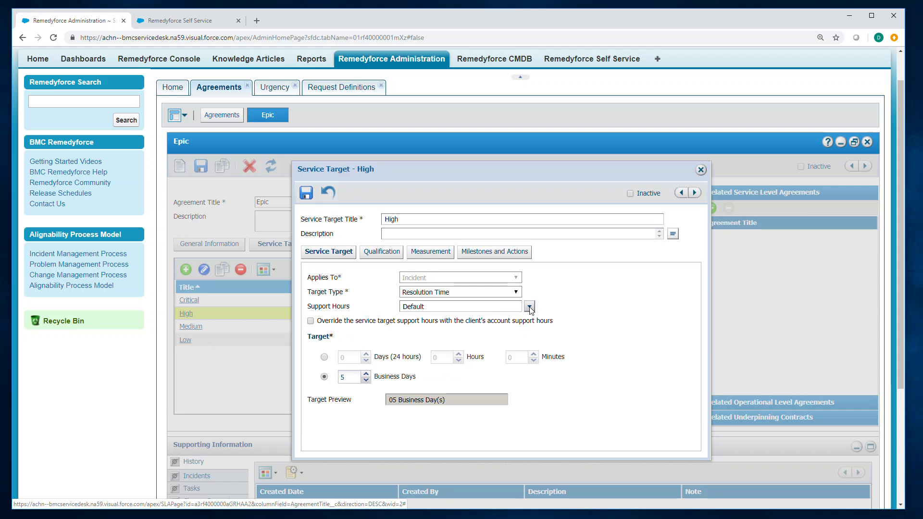
click(529, 307)
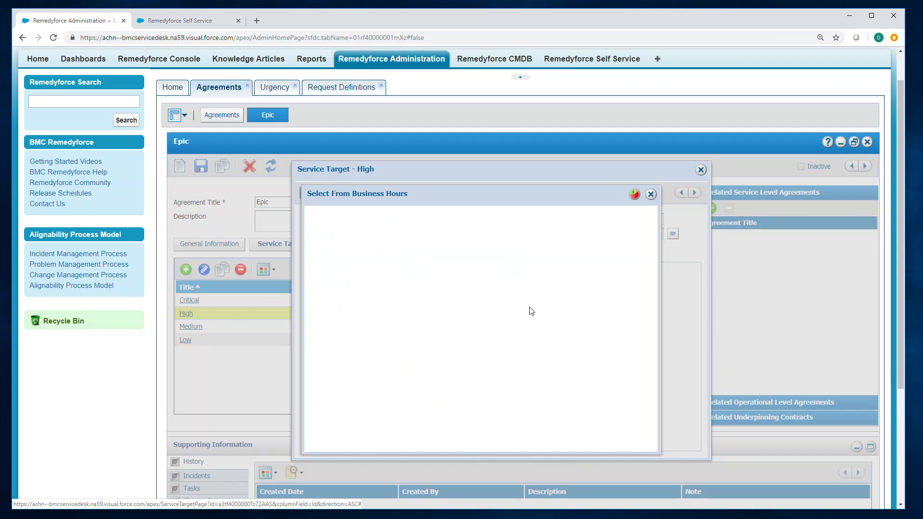
click(333, 262)
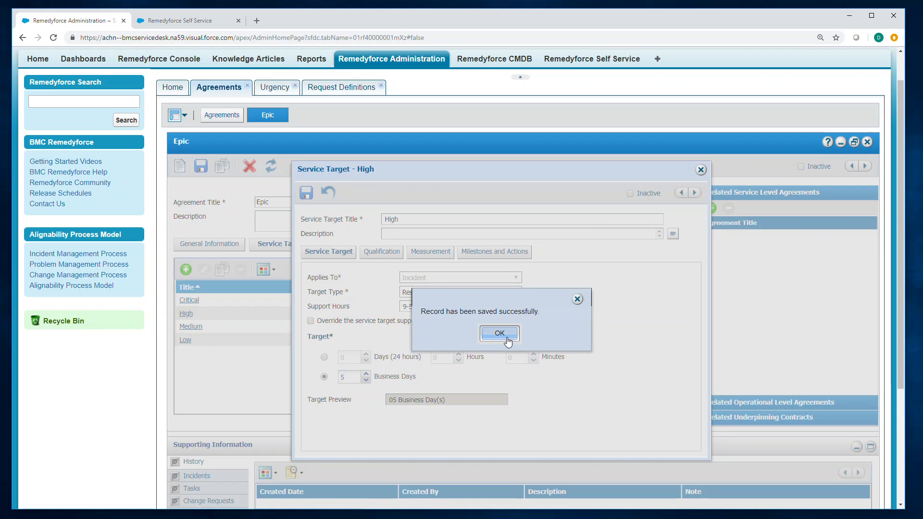
click(503, 333)
Change the High target's qualification condition to Urgency = HIGH, save the service target and close it.
click(379, 252)
click(502, 331)
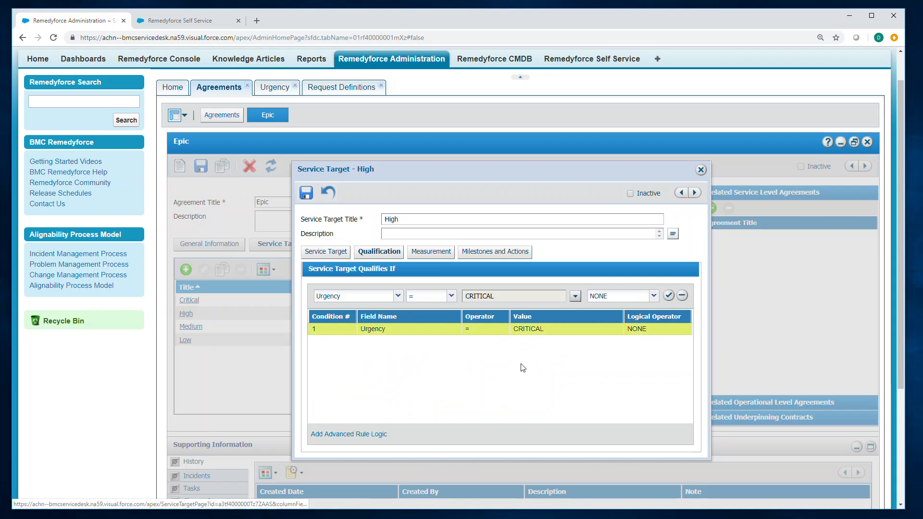
click(576, 295)
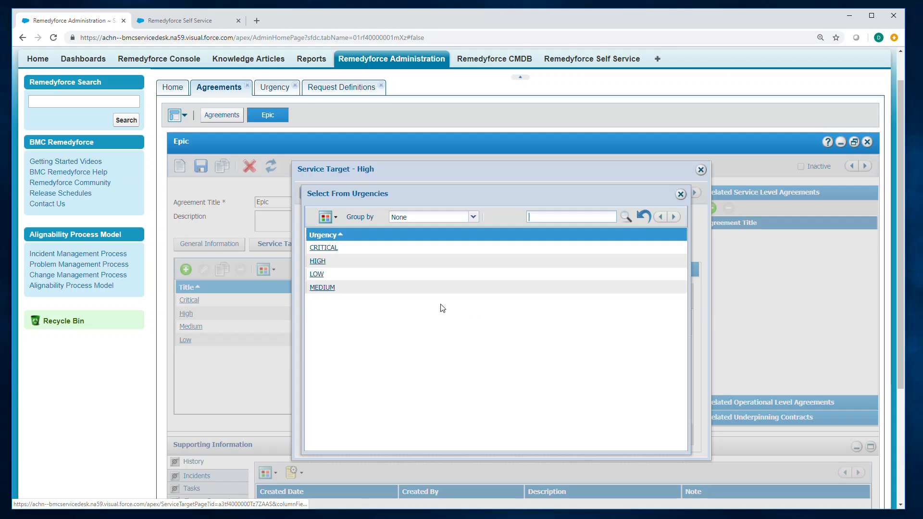
click(324, 262)
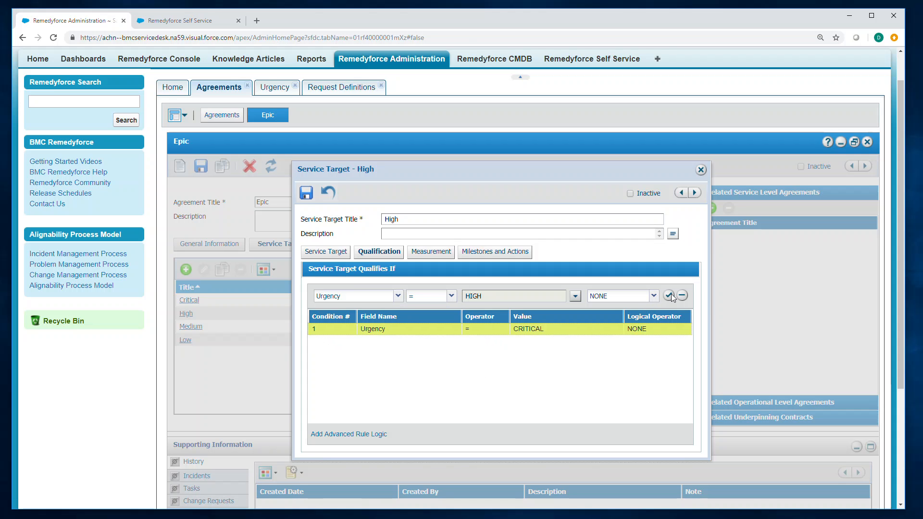
click(306, 192)
click(506, 336)
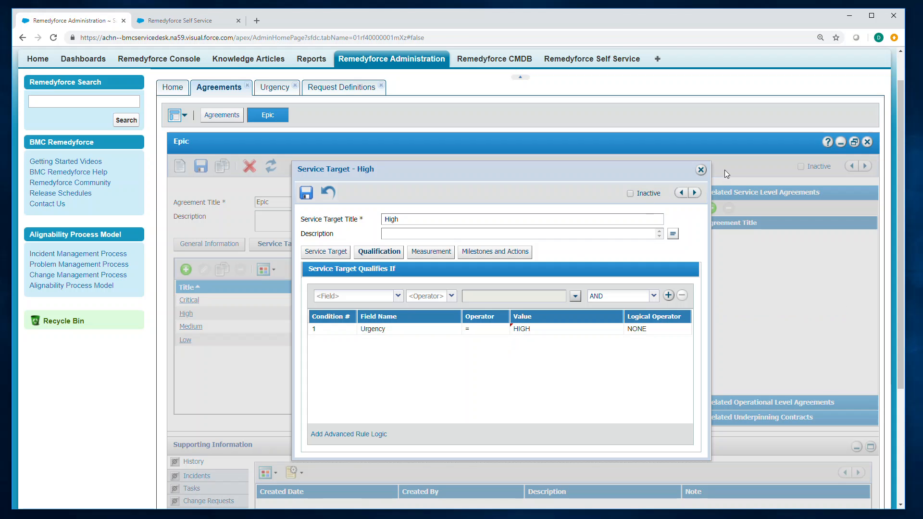
click(702, 171)
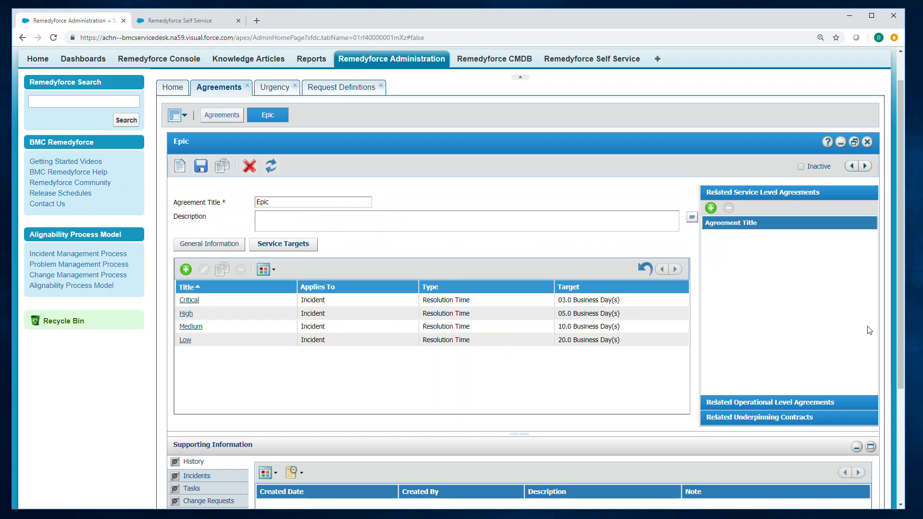
Bring the Word document back into view to review the customer request and design notes.
drag(922, 70, 379, 36)
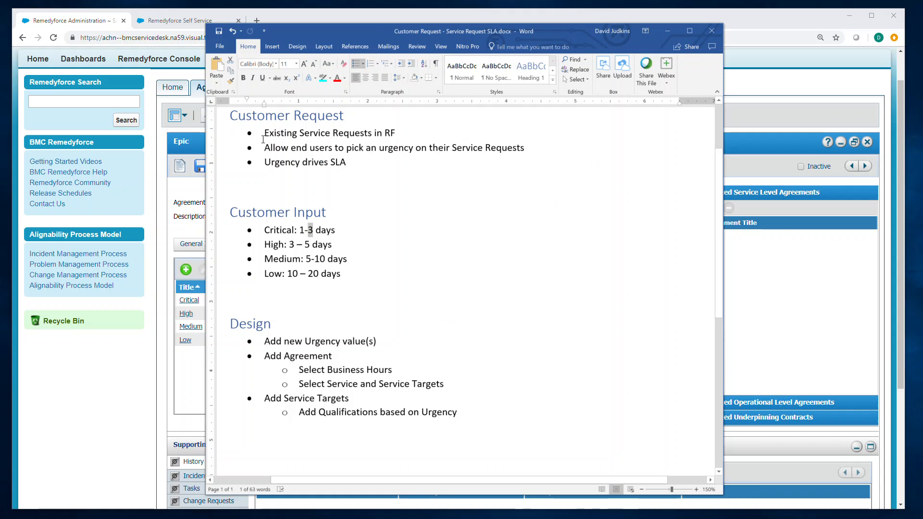